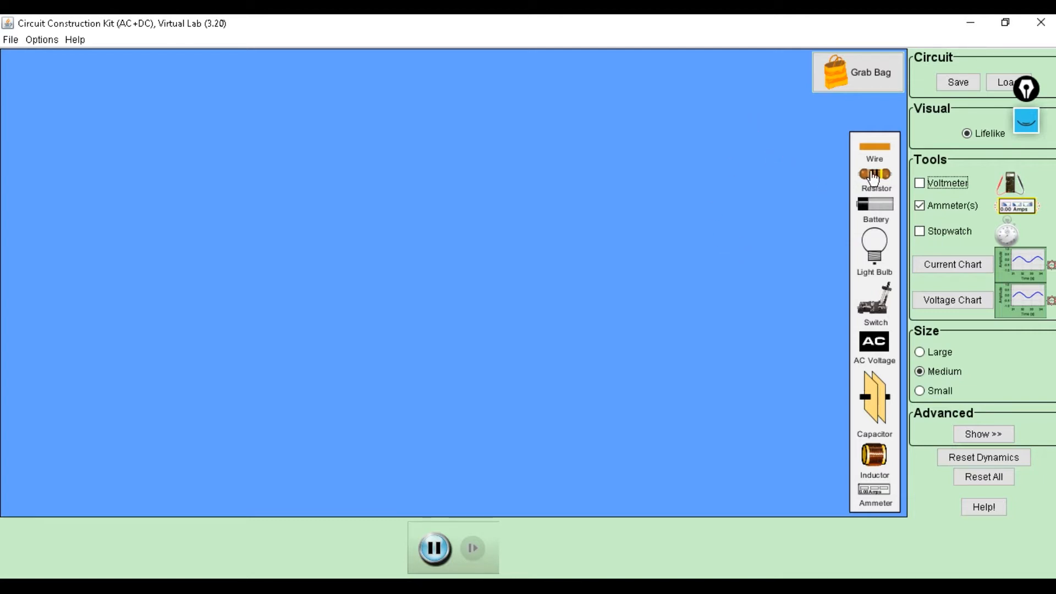
Place three resistors in a spaced horizontal row across the upper part of the workspace.
left_click_drag(878, 179, 280, 171)
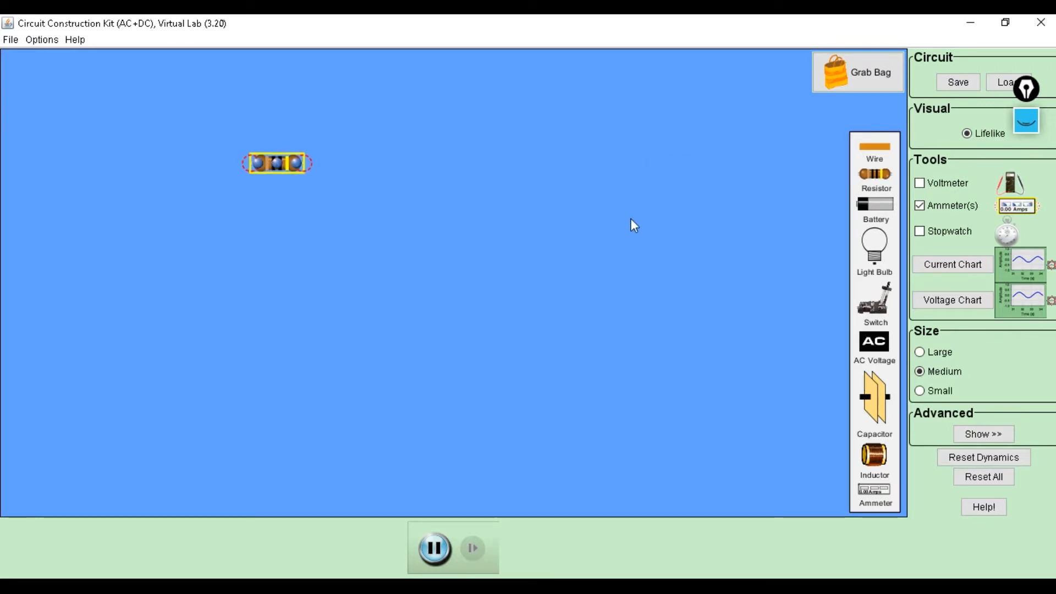
left_click_drag(876, 175, 432, 173)
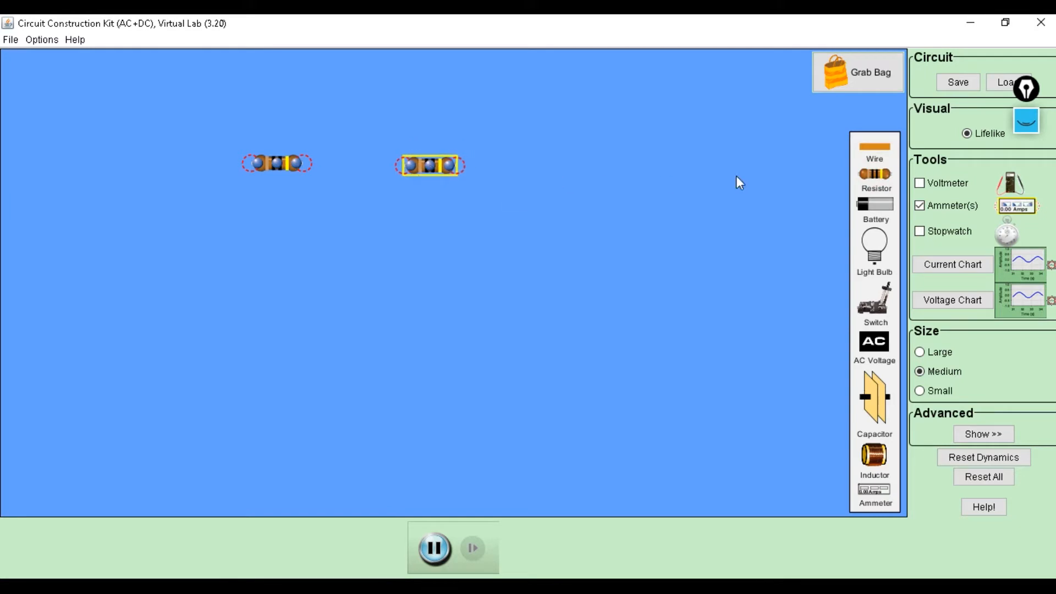
left_click_drag(866, 179, 558, 175)
mouse_move(432, 174)
left_mouse_down()
mouse_move(411, 175)
mouse_move(428, 172)
left_mouse_up()
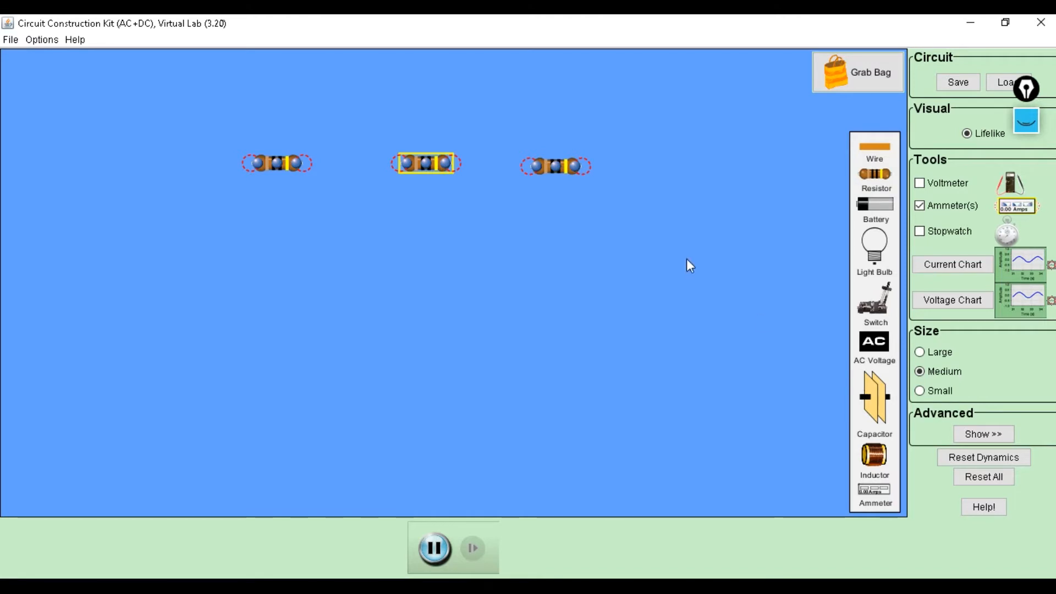
Place two batteries end to end below the resistors, with a switch to the right of them.
left_click_drag(875, 205, 646, 272)
left_click_drag(373, 315, 391, 314)
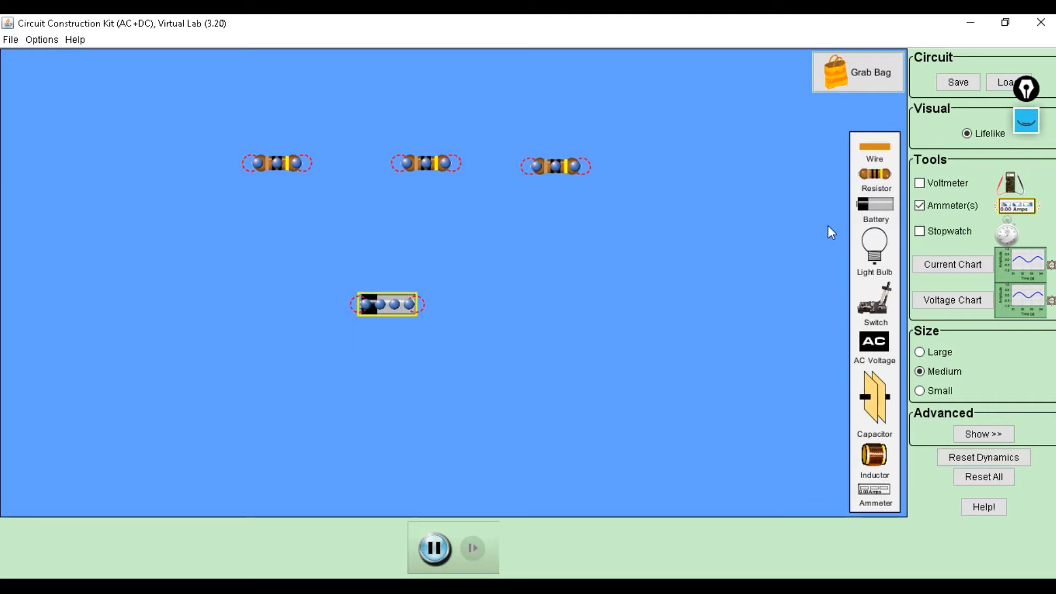
left_click_drag(885, 204, 418, 310)
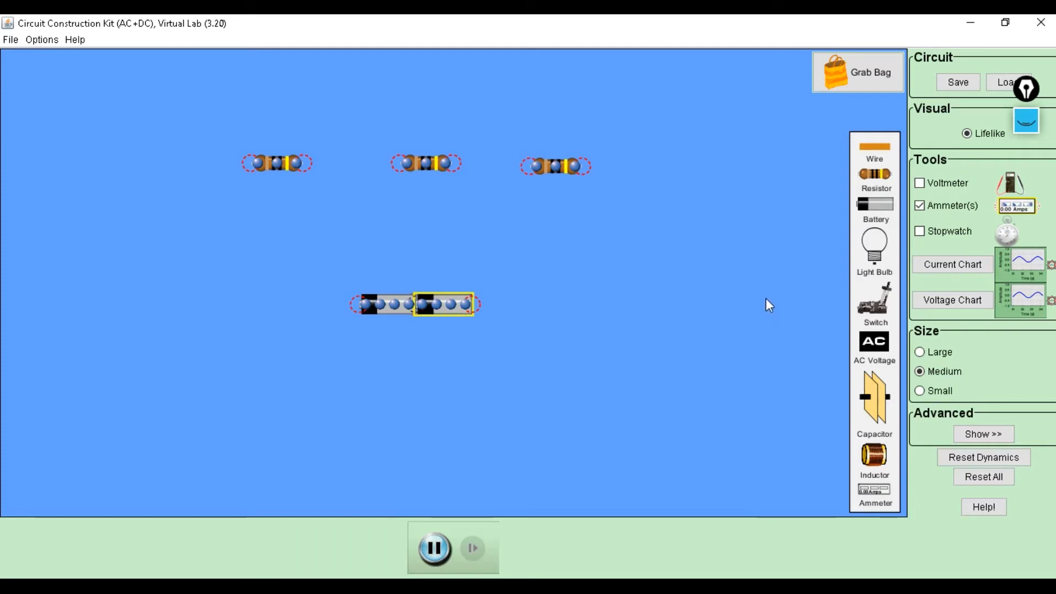
left_click_drag(875, 303, 573, 312)
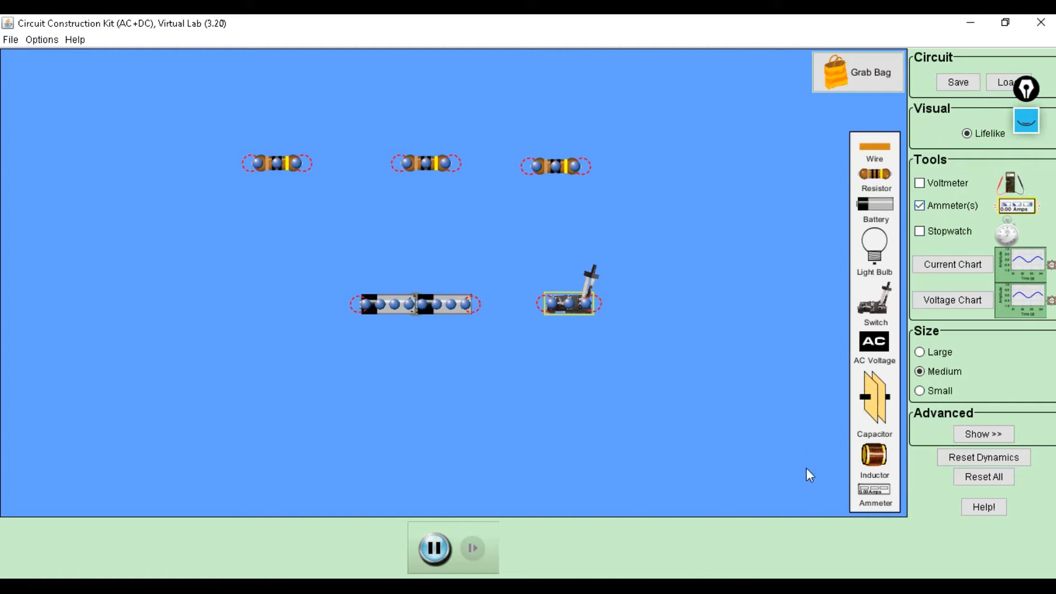
Add an ammeter after each of the three resistors, joining them all into one straight series chain.
left_click_drag(883, 501, 368, 206)
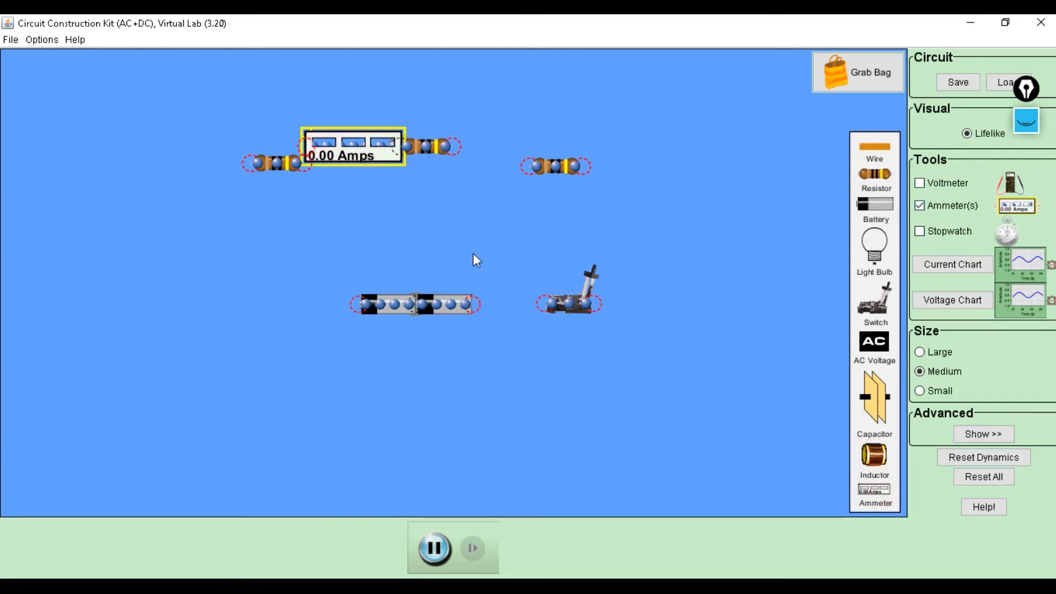
left_click_drag(424, 146, 428, 163)
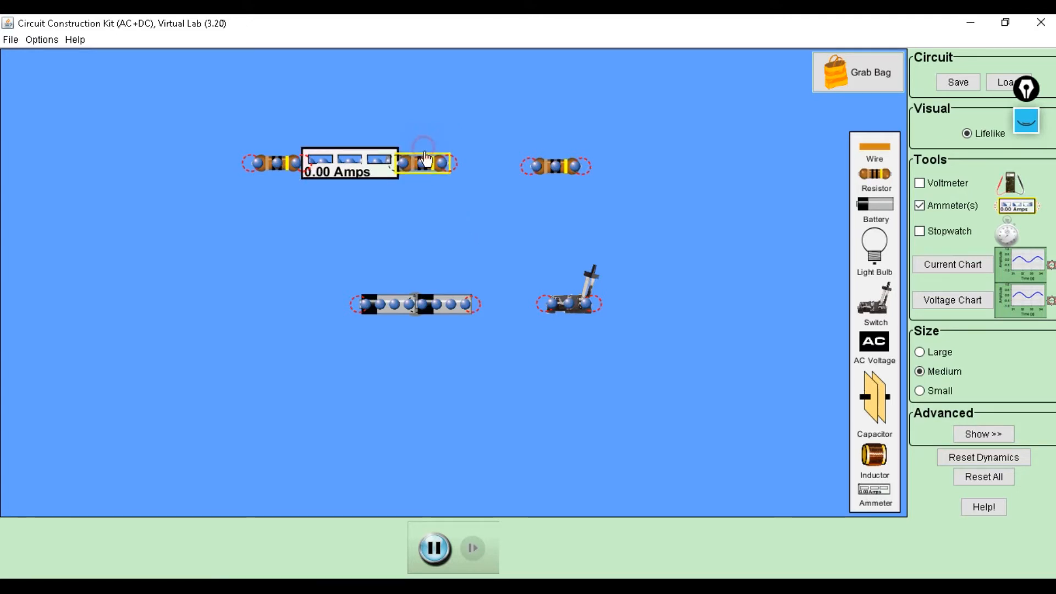
left_click_drag(874, 491, 503, 188)
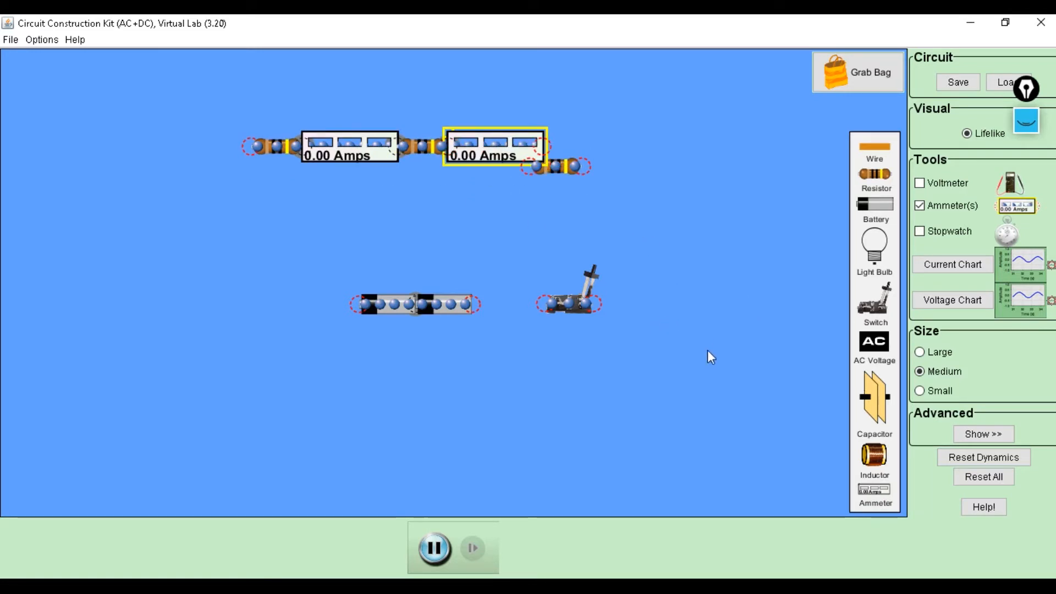
left_click(465, 150)
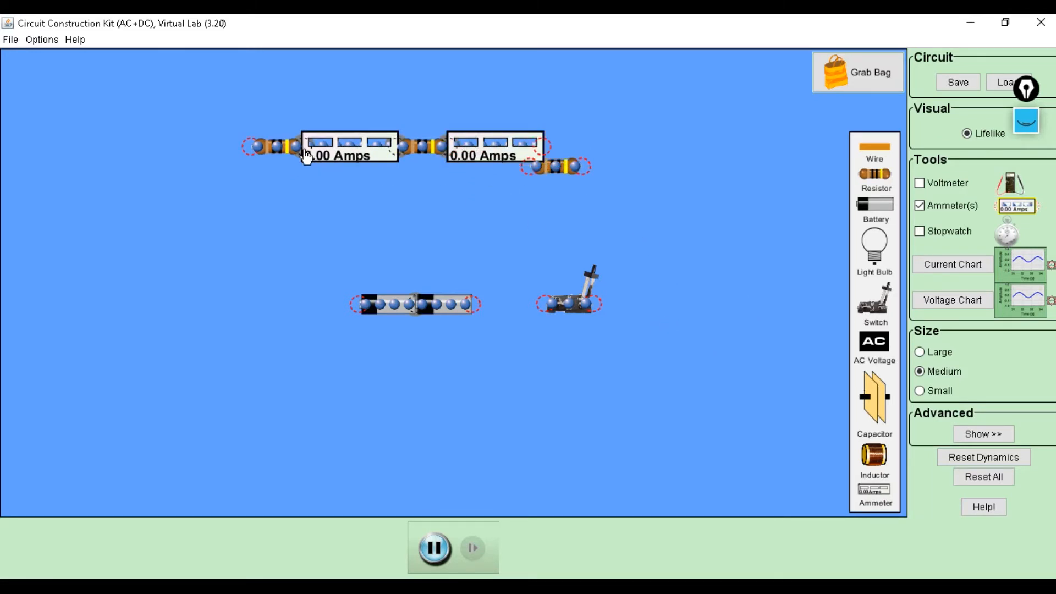
left_click_drag(280, 155, 270, 164)
left_click_drag(875, 495, 642, 196)
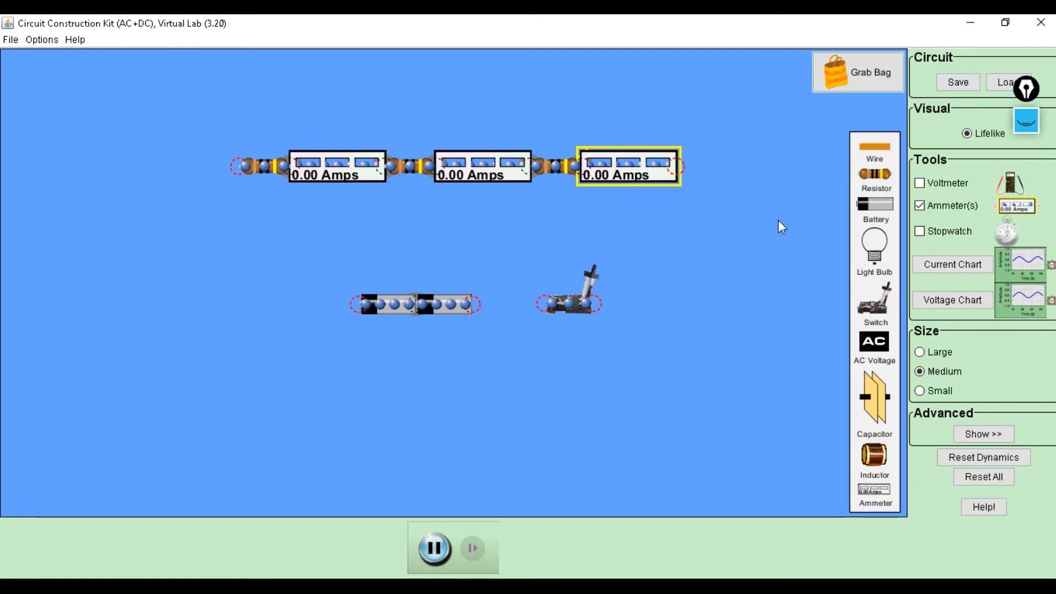
Wire the batteries' left end to the first resistor with three wires forming the circuit's squared left side, and level the batteries.
left_click_drag(890, 146, 231, 304)
left_click_drag(301, 295, 234, 306)
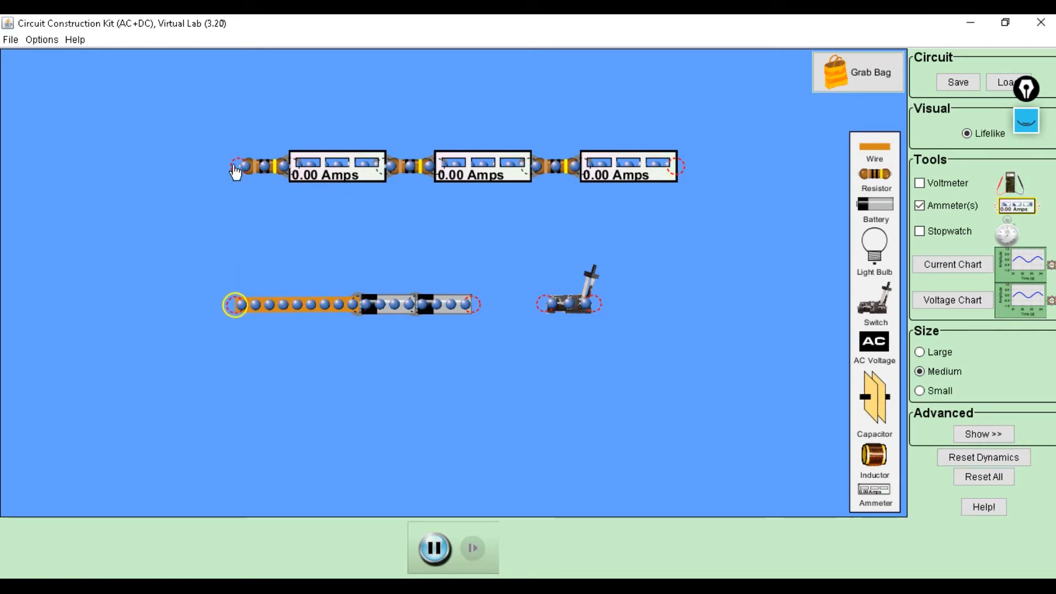
left_click_drag(289, 204, 194, 170)
left_click_drag(226, 302, 157, 304)
left_click_drag(878, 150, 161, 288)
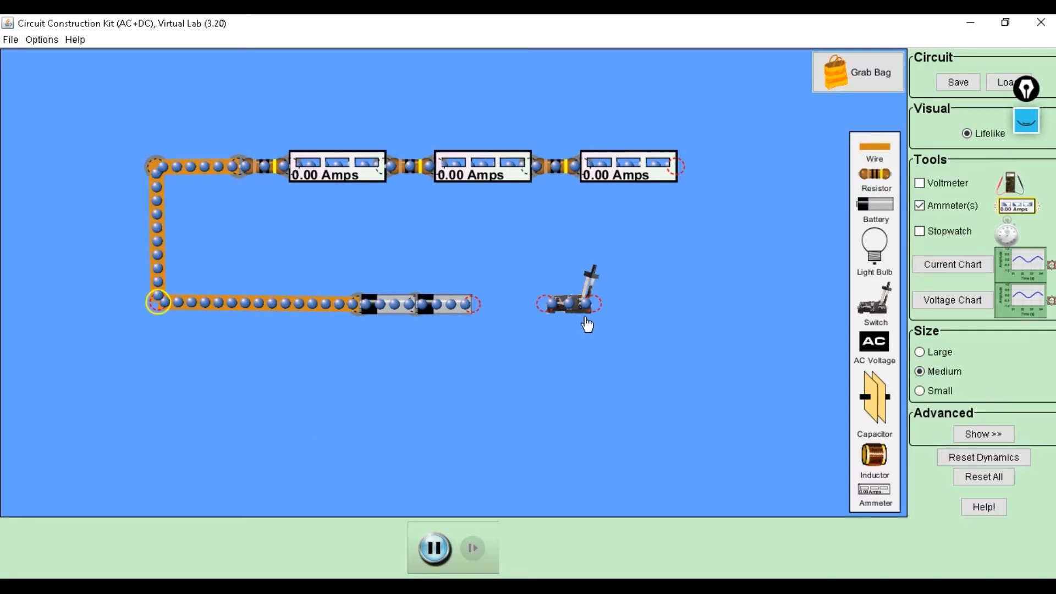
left_click_drag(422, 302, 420, 302)
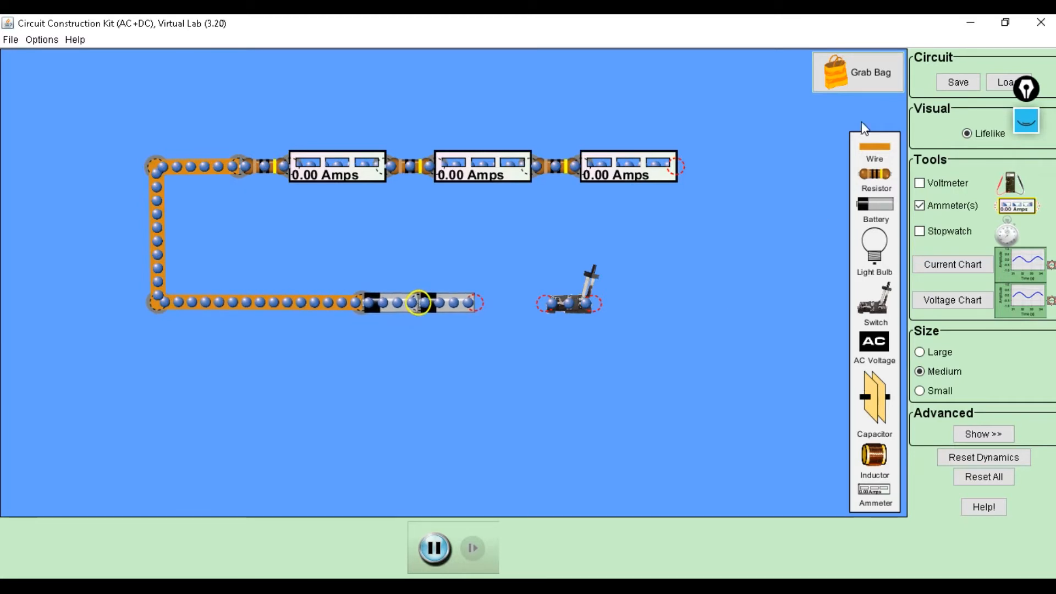
Wire the last ammeter around the right side to the switch, and join the switch to the batteries with another wire.
left_click_drag(876, 155, 719, 176)
left_click_drag(876, 154, 750, 307)
left_click_drag(878, 150, 762, 297)
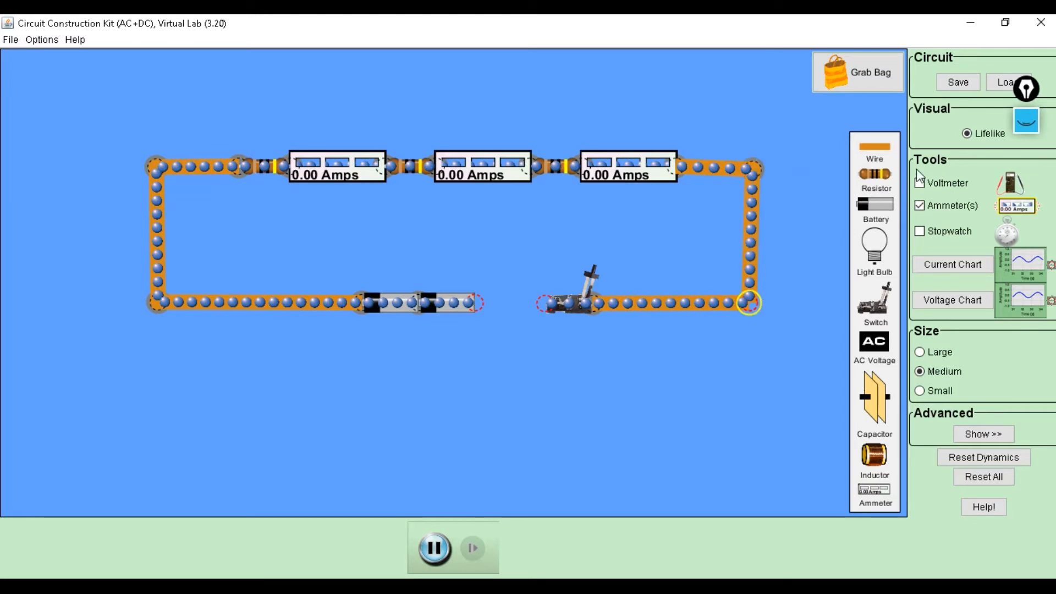
left_click_drag(887, 155, 502, 318)
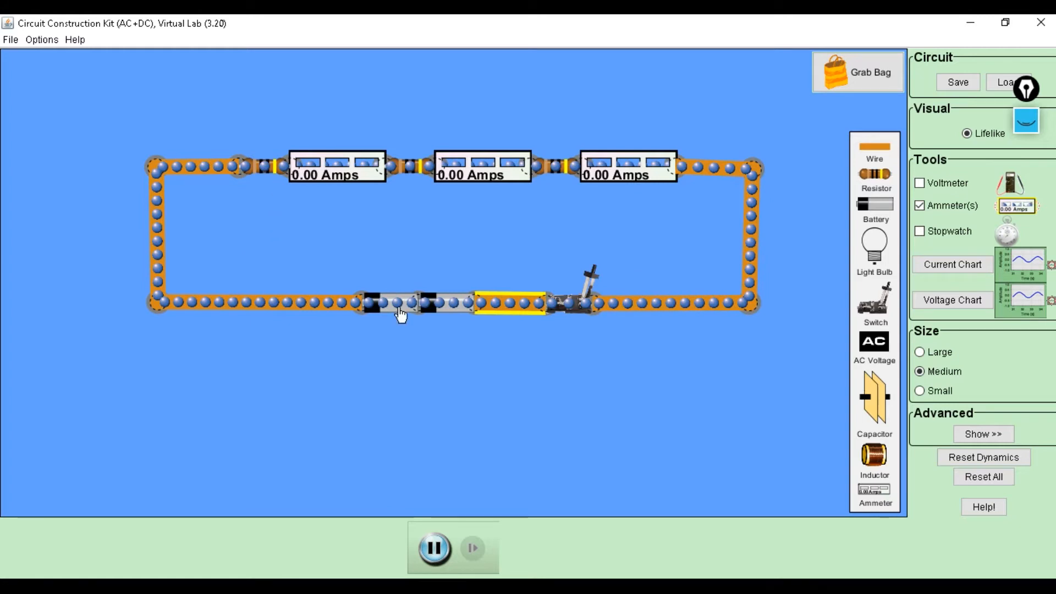
Examine the resistance setting of each of the three resistors in turn.
left_click(271, 172)
right_click(272, 173)
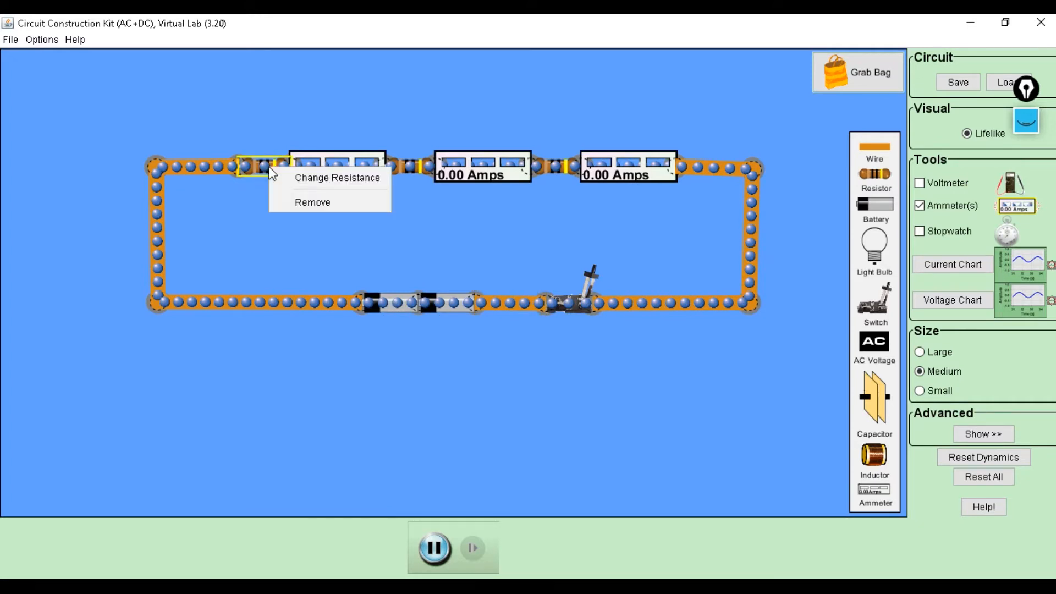
left_click(312, 176)
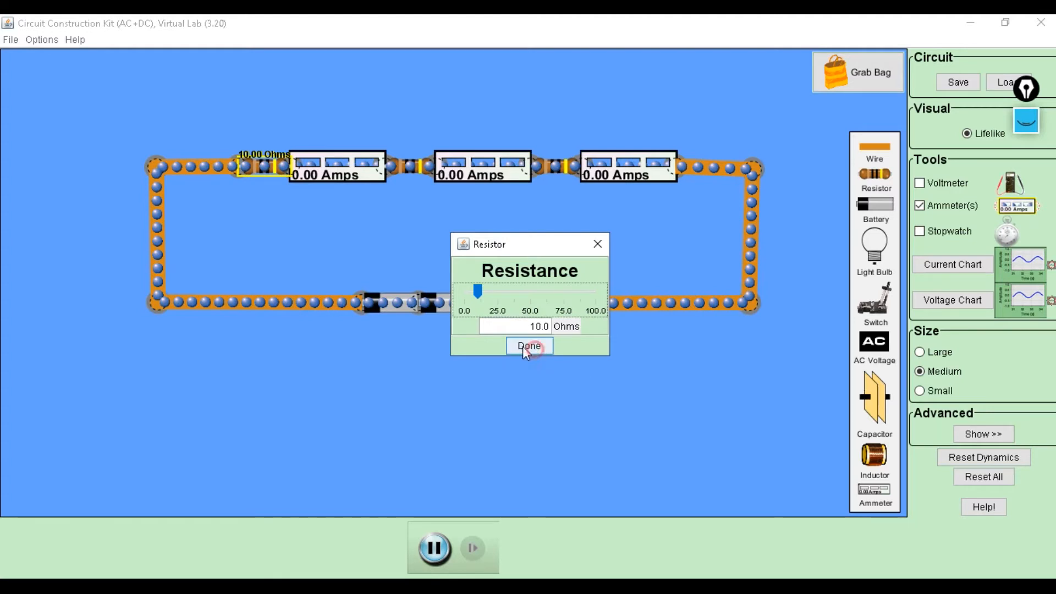
left_click(409, 176)
right_click(406, 167)
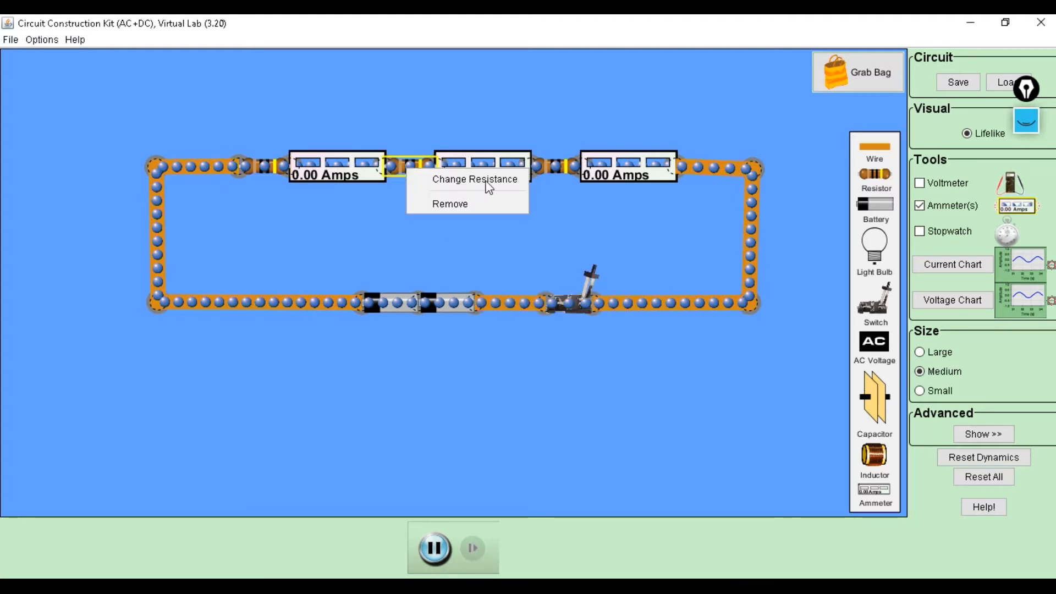
left_click(475, 178)
left_click(531, 346)
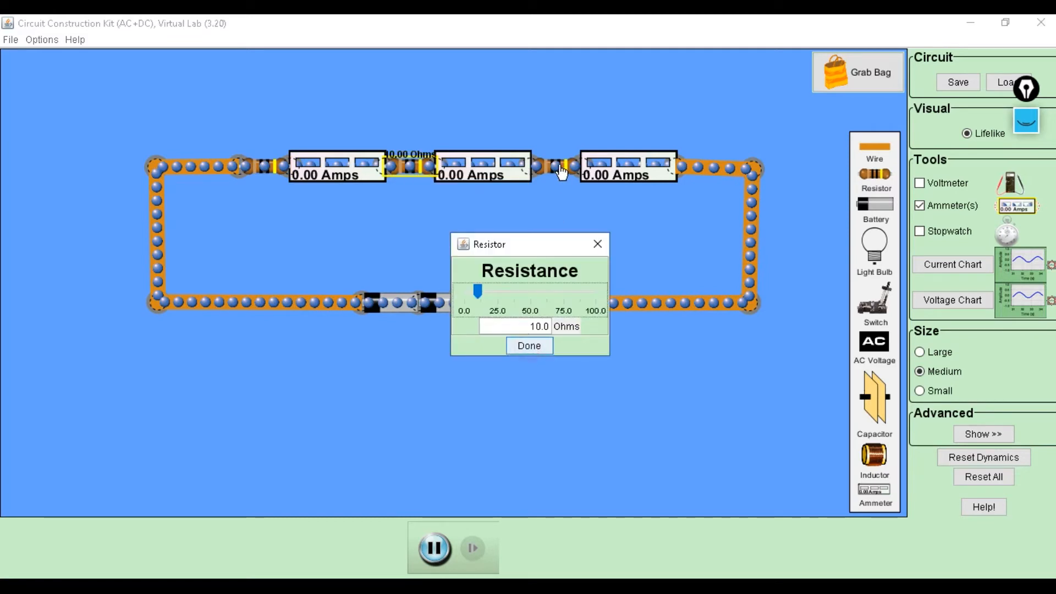
left_click(554, 170)
right_click(554, 170)
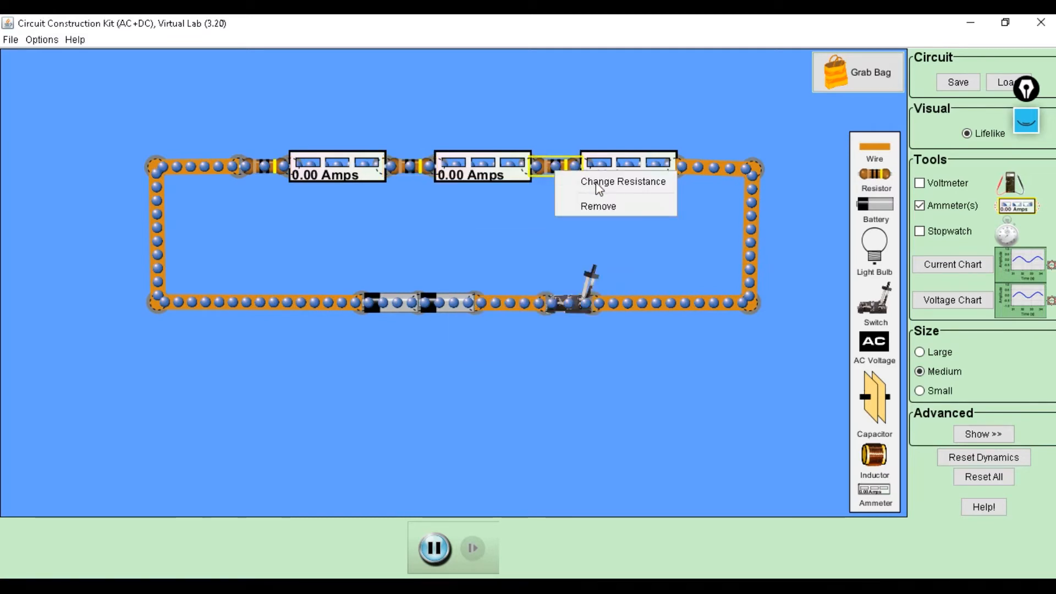
left_click(597, 184)
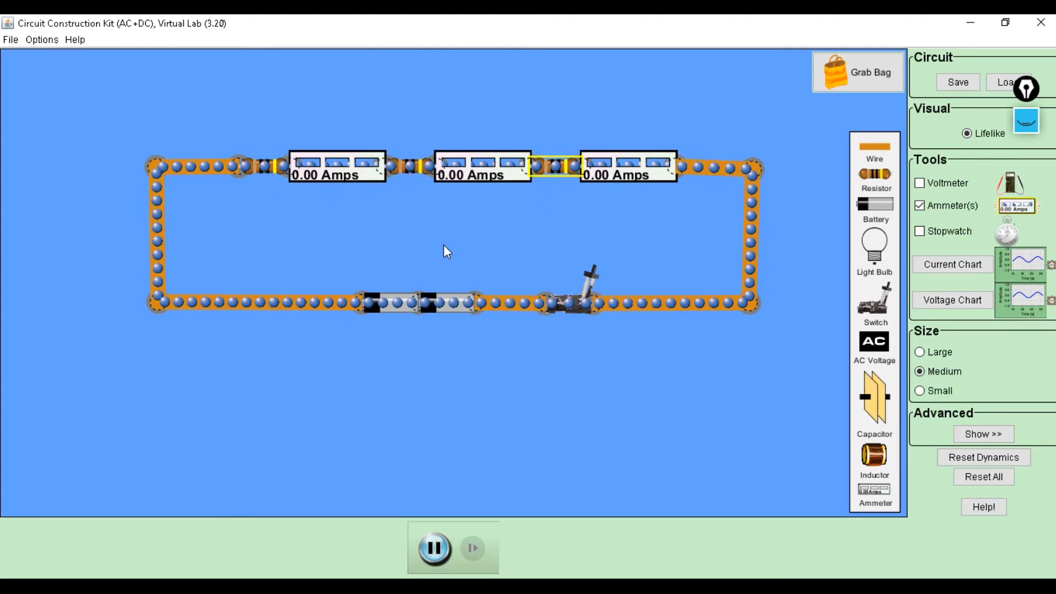
Examine the voltage settings of both batteries and the internal resistance of the left battery.
right_click(389, 309)
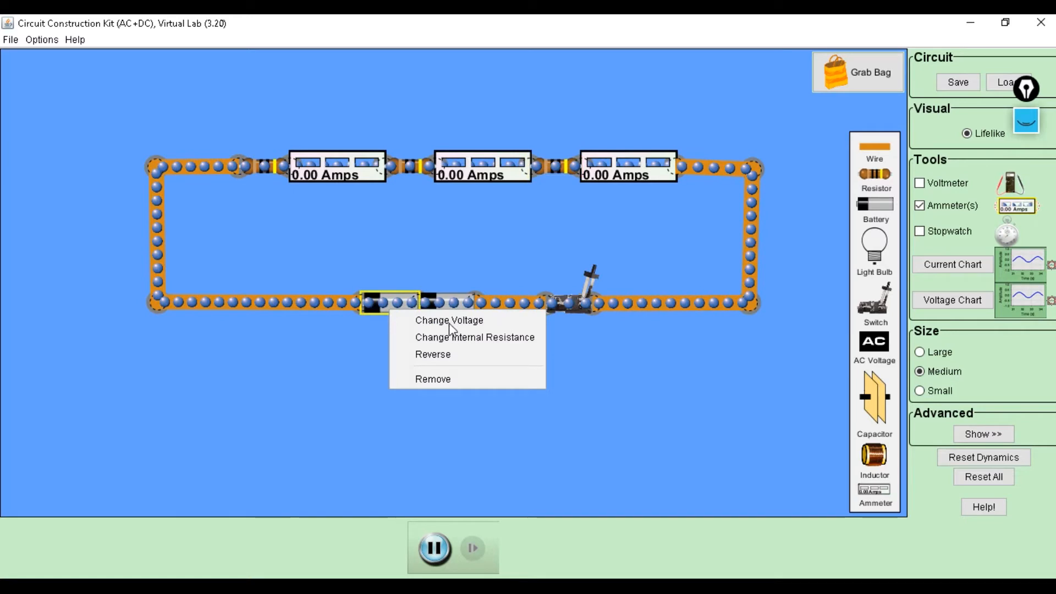
left_click(450, 321)
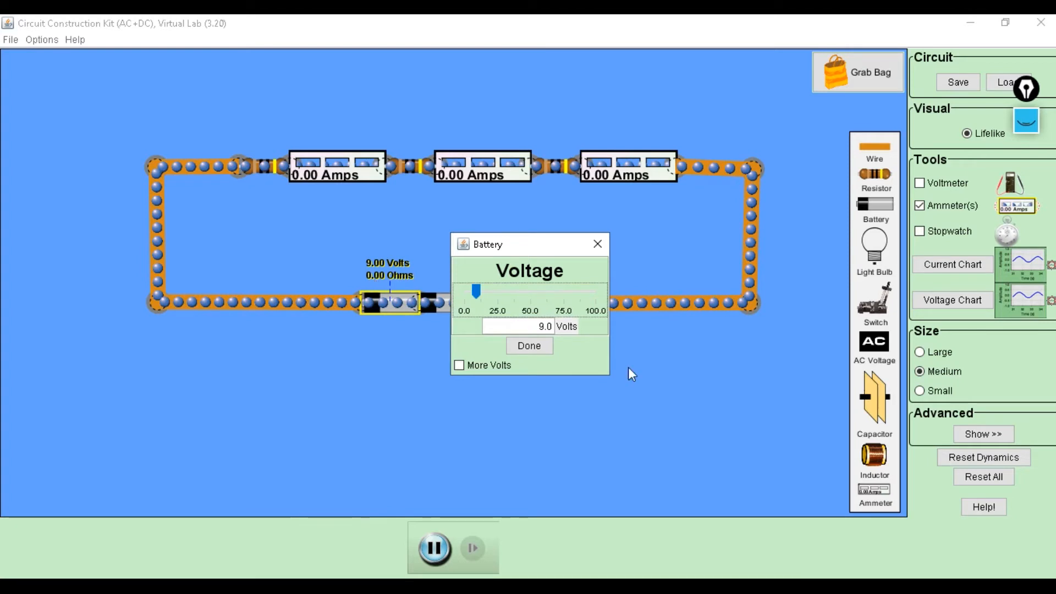
left_click(528, 346)
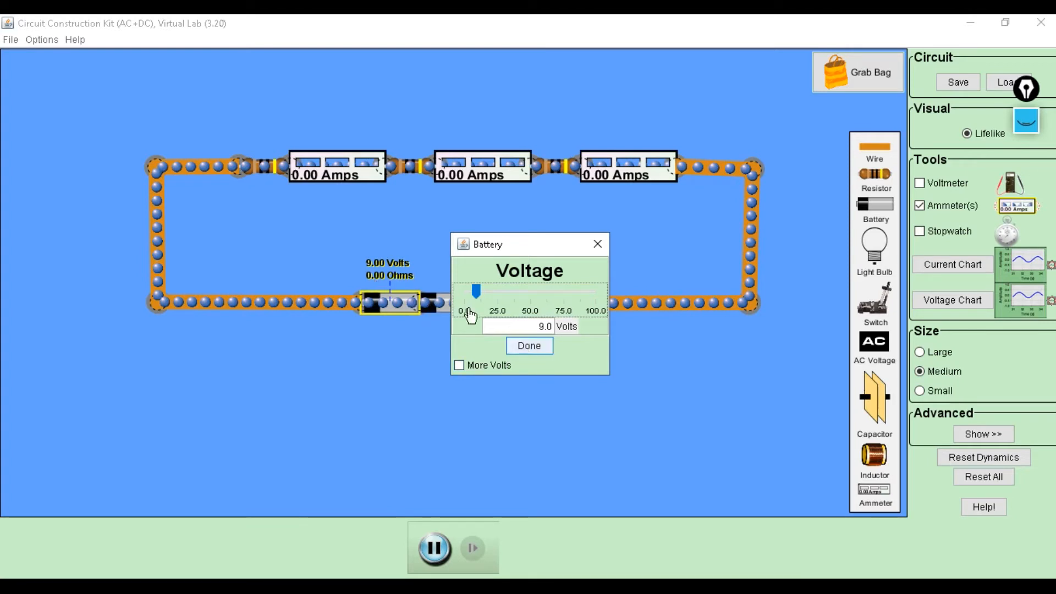
right_click(447, 306)
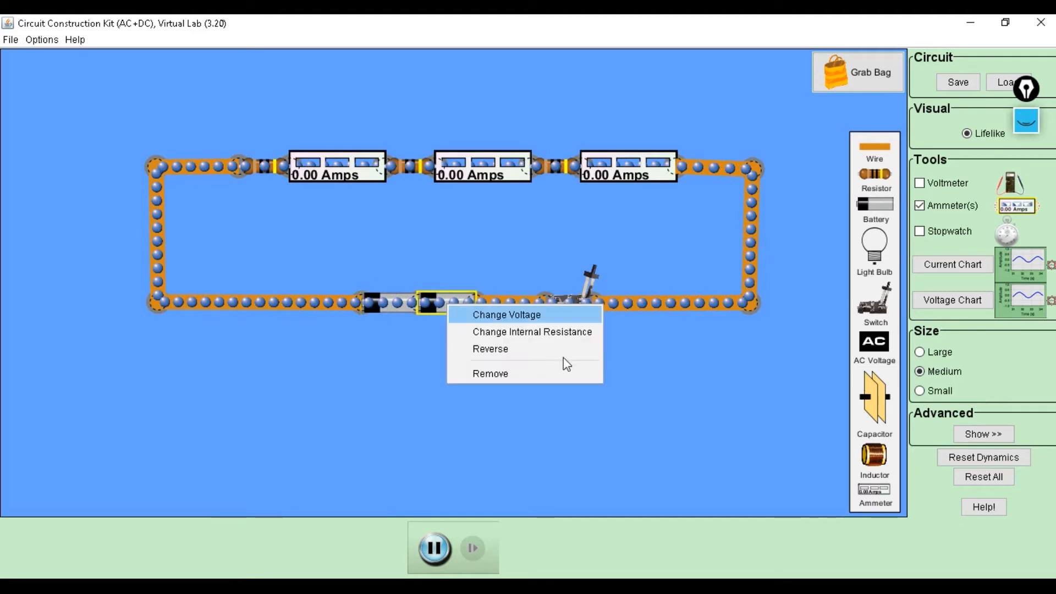
left_click(561, 313)
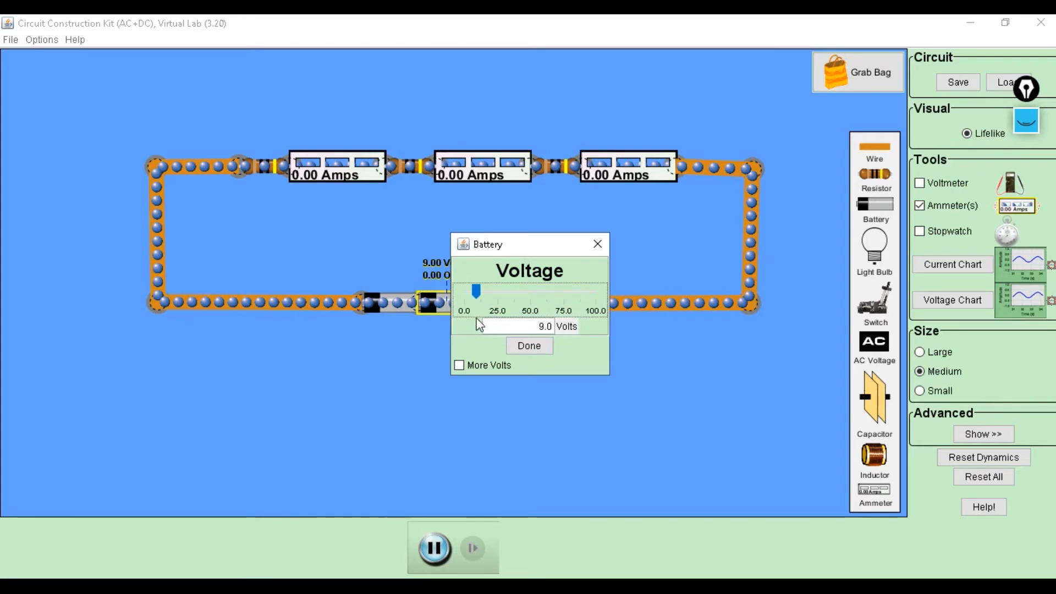
left_click(528, 346)
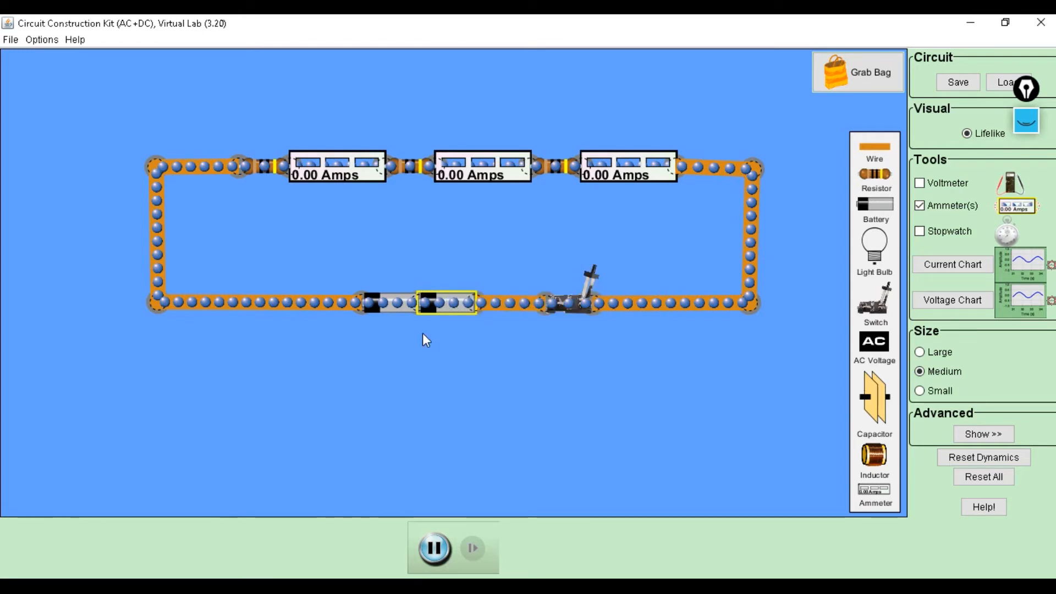
right_click(391, 301)
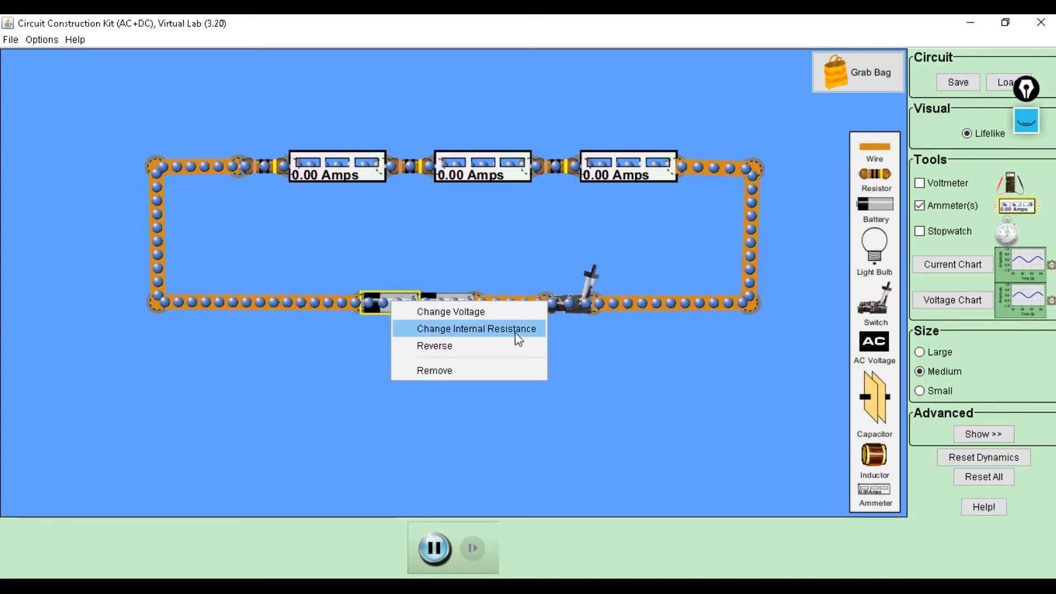
left_click(467, 329)
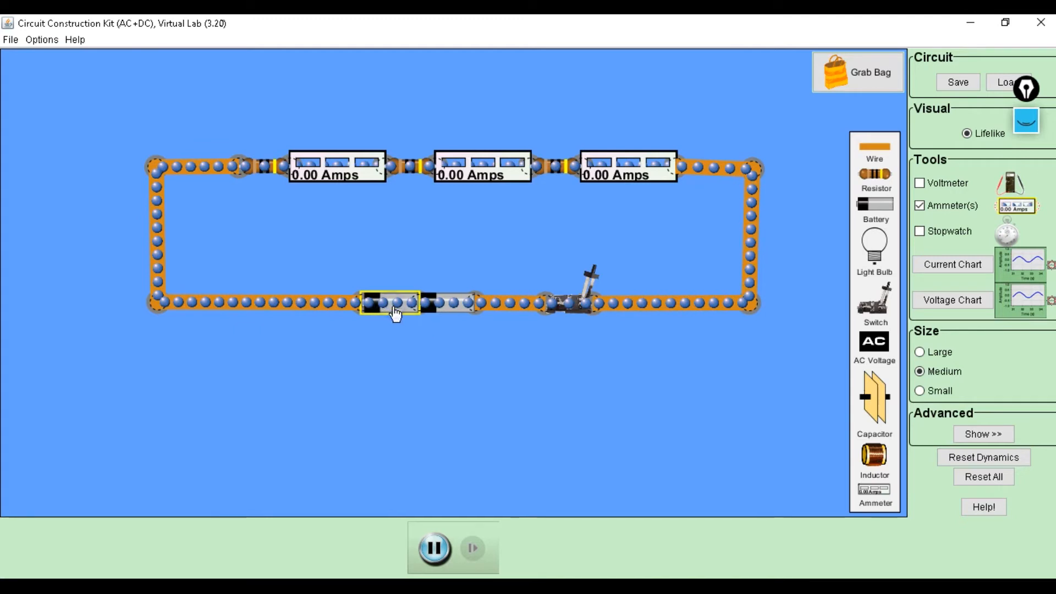
right_click(417, 318)
left_click(443, 316)
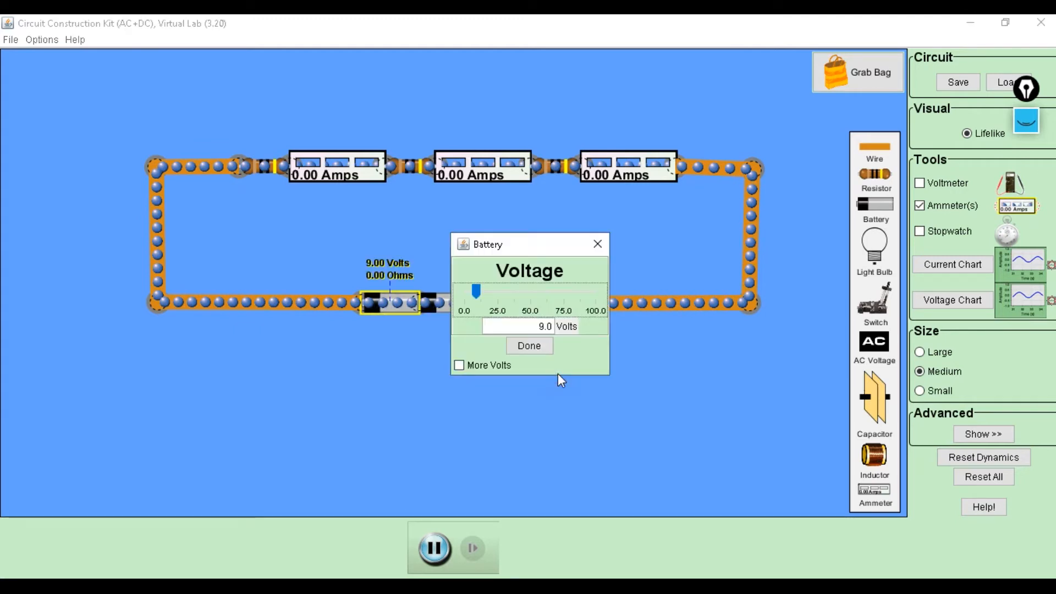
left_click(527, 348)
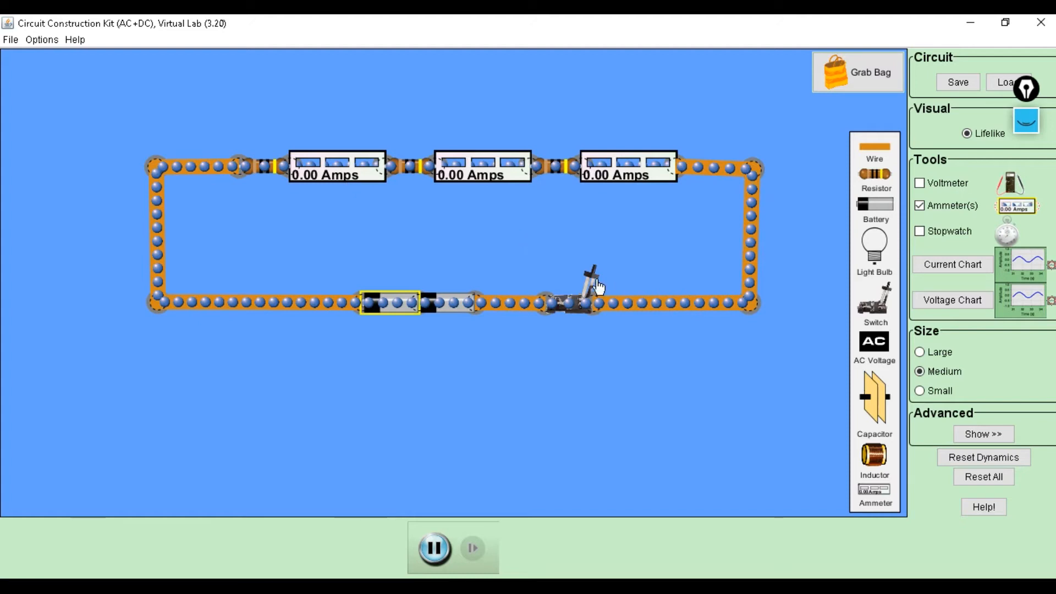
Operate the switch and remove the wire between the circuit's lower-left corner and the batteries.
left_click(542, 329)
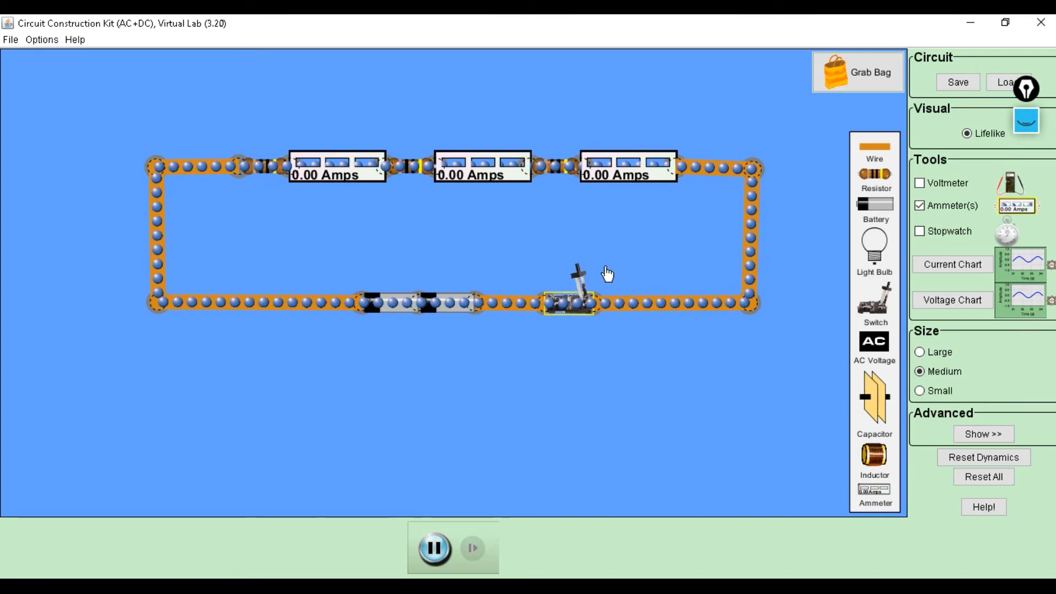
right_click(275, 300)
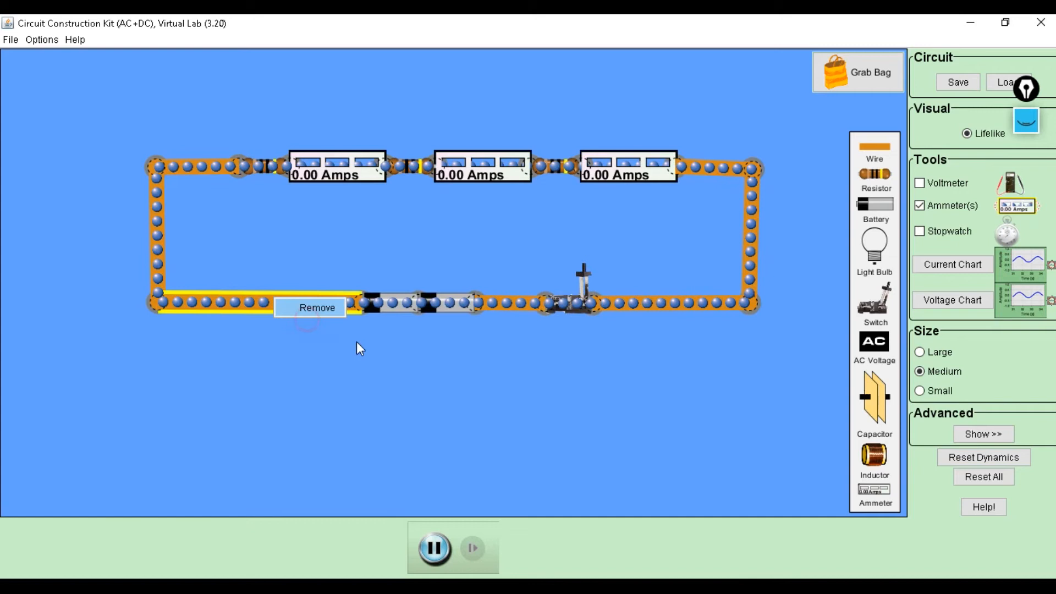
key("Delete")
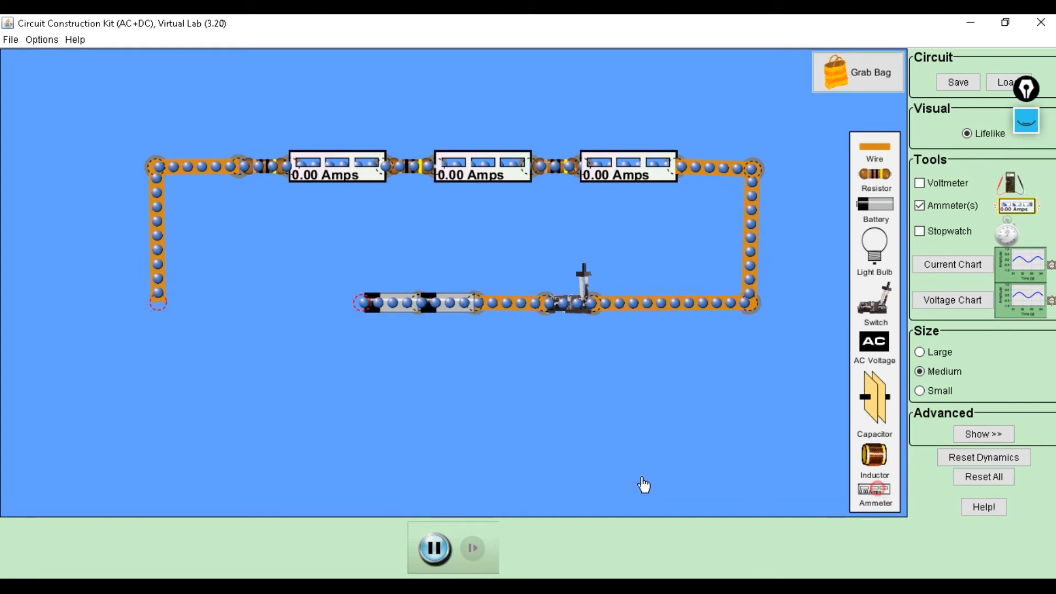
Wire another ammeter between the batteries' free end and the circuit's lower-left corner, and close the switch.
left_click_drag(312, 348, 311, 340)
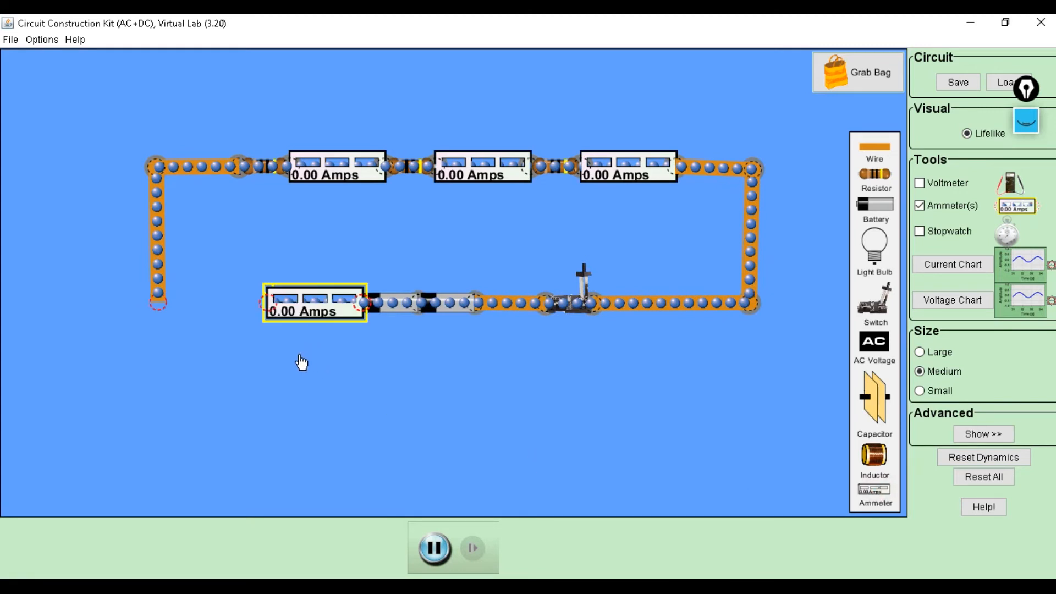
left_click_drag(438, 369, 212, 324)
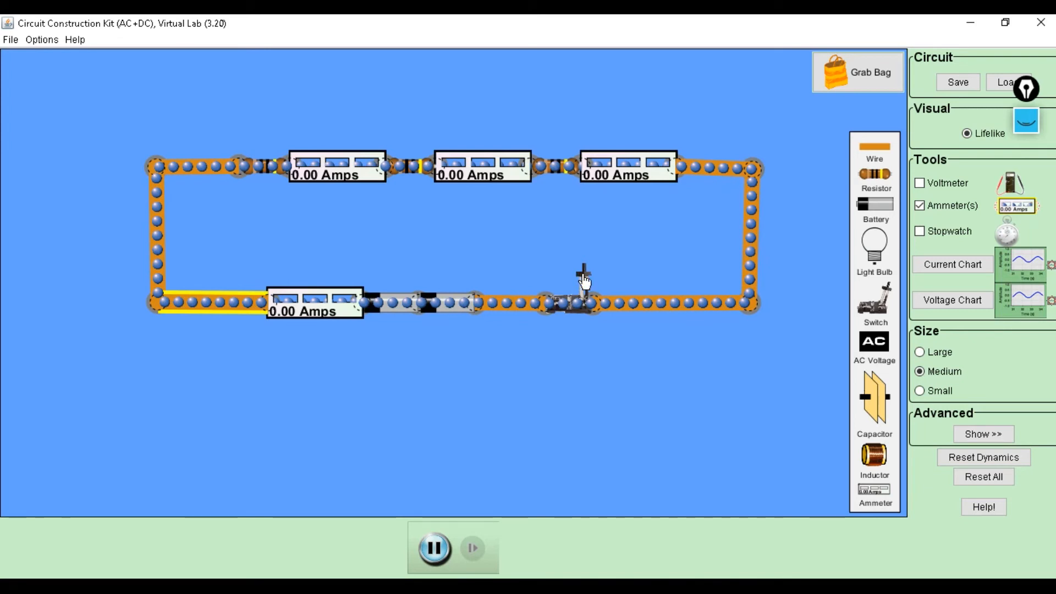
left_click(552, 291)
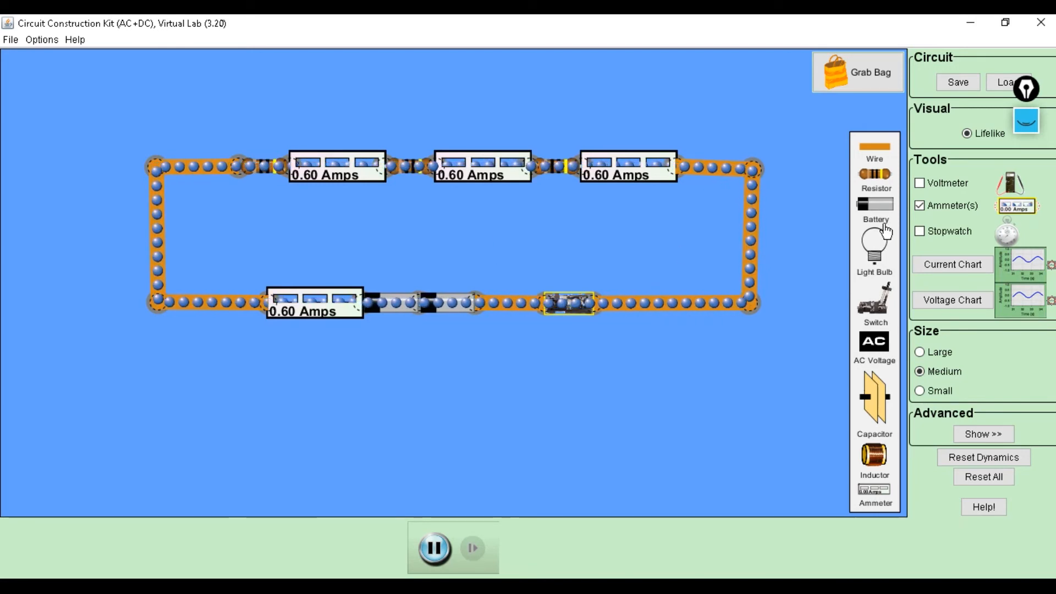
Show the voltmeter and place it below the circuit with the red and black probes on either side of it.
left_click(920, 184)
left_click_drag(377, 275, 297, 385)
left_click_drag(234, 390, 229, 389)
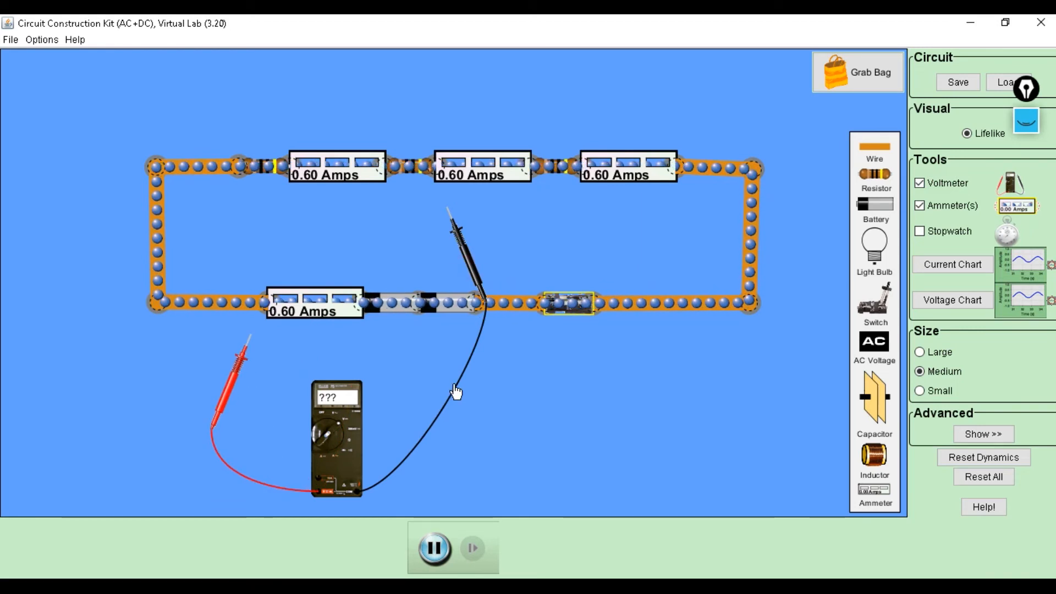
left_click_drag(455, 387, 454, 386)
left_click_drag(236, 371, 241, 392)
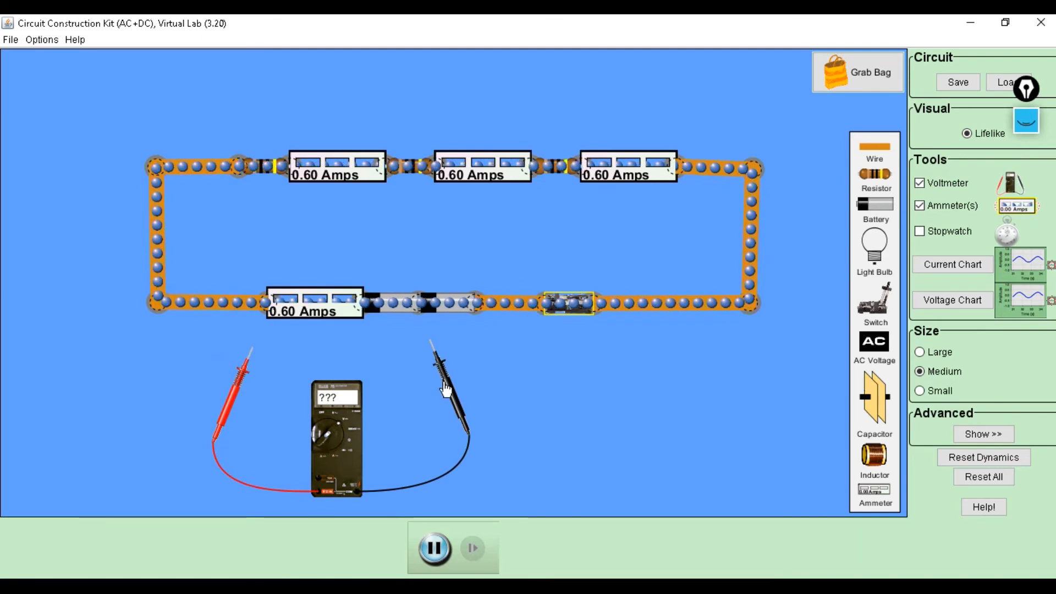
left_click_drag(432, 391, 430, 393)
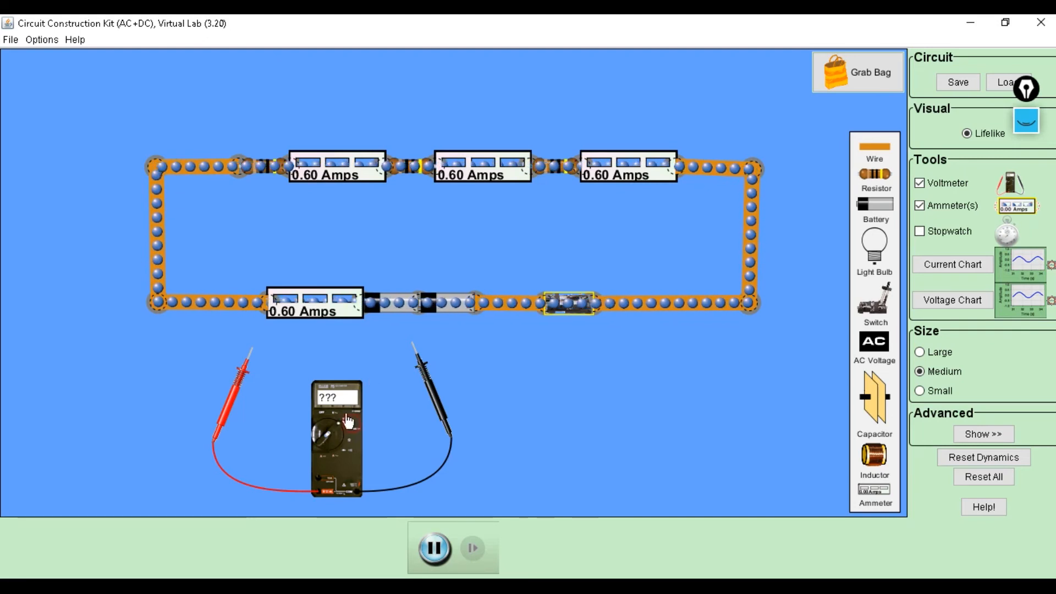
Measure the voltage across the leftmost resistor, with the red probe on its left end and the black probe on its right end.
left_click_drag(336, 413, 234, 281)
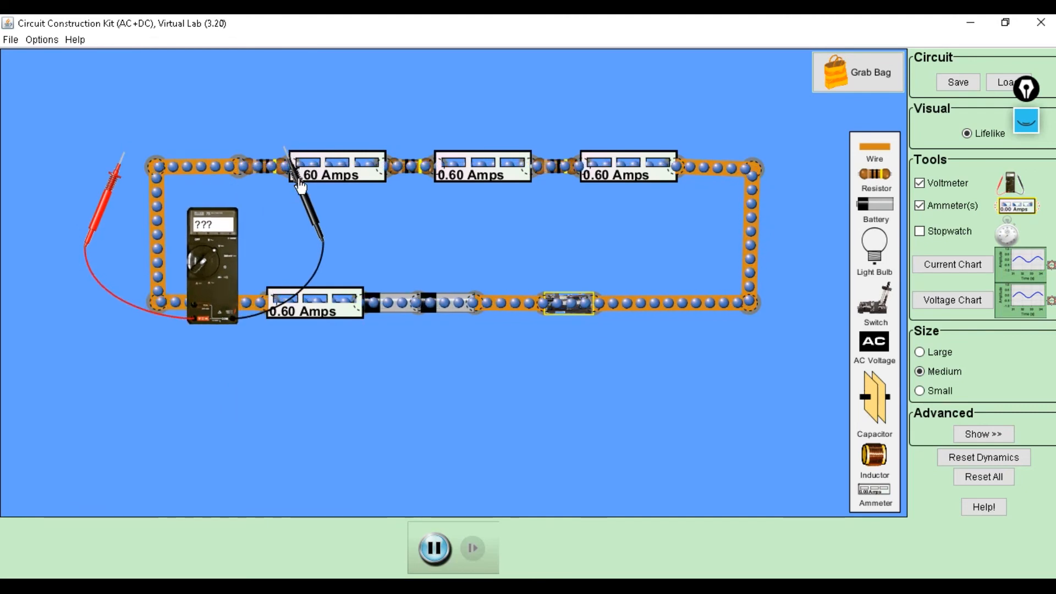
mouse_move(299, 184)
left_mouse_down()
mouse_move(302, 219)
mouse_move(302, 189)
left_mouse_up()
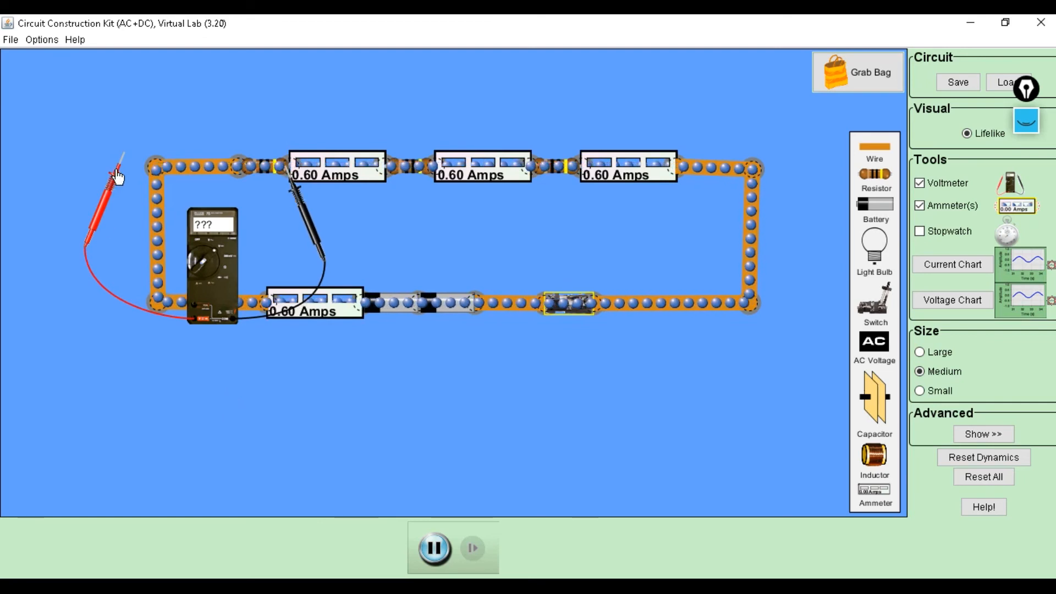
left_click_drag(144, 179, 252, 199)
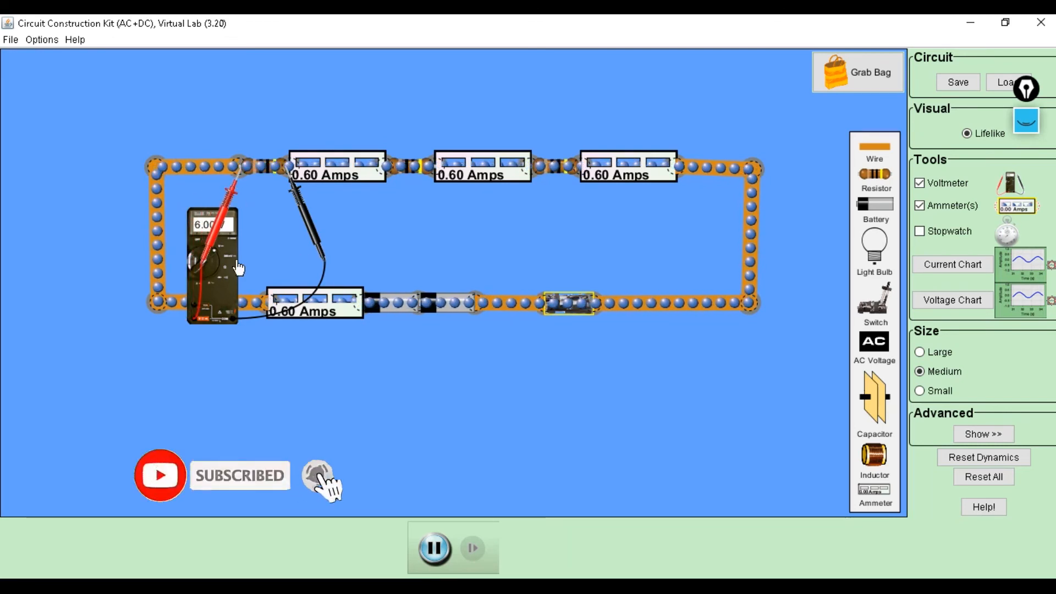
left_click_drag(238, 259, 265, 243)
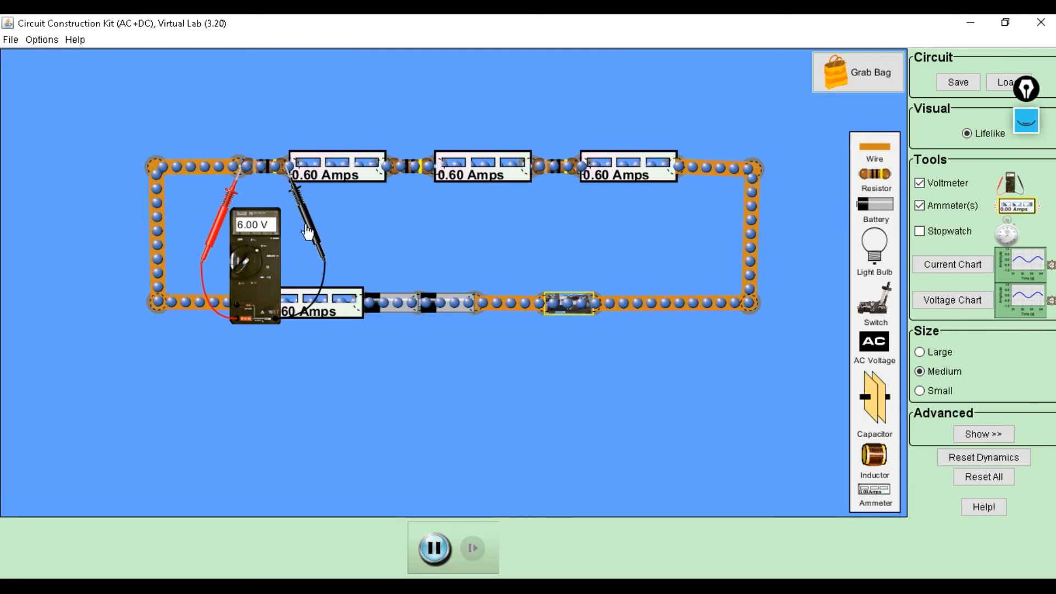
Move the voltmeter to the middle resistor and measure the voltage across it, with the red probe on its left end.
left_click_drag(301, 207, 418, 250)
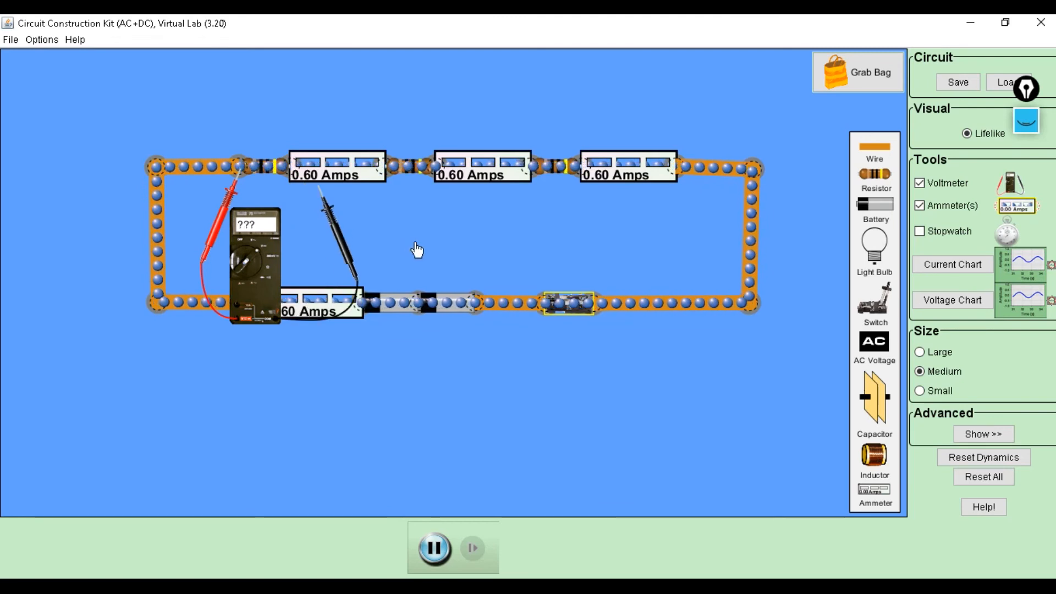
left_click_drag(229, 210, 433, 262)
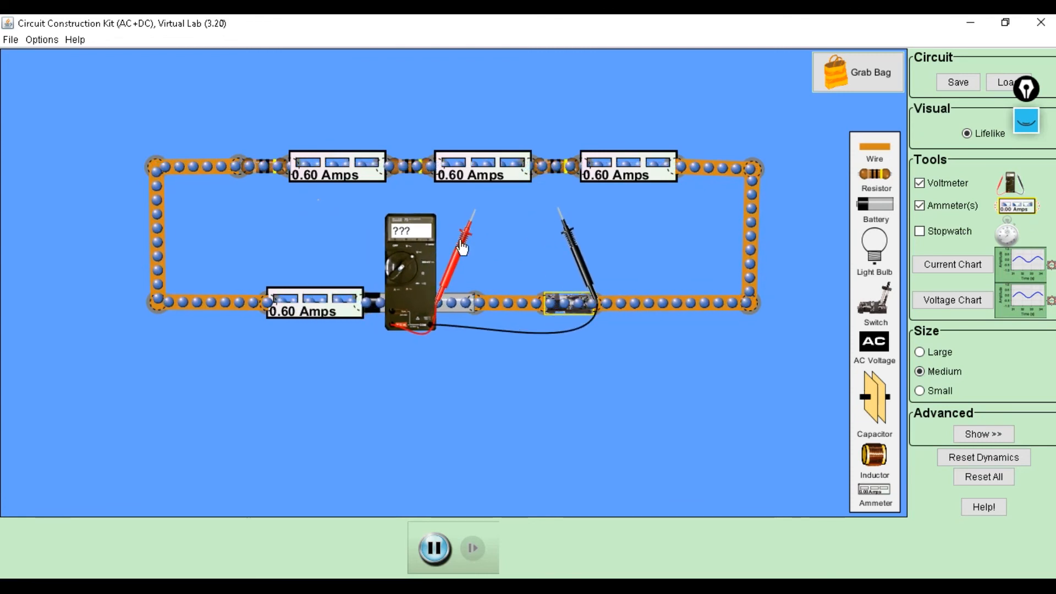
left_click_drag(466, 230, 375, 201)
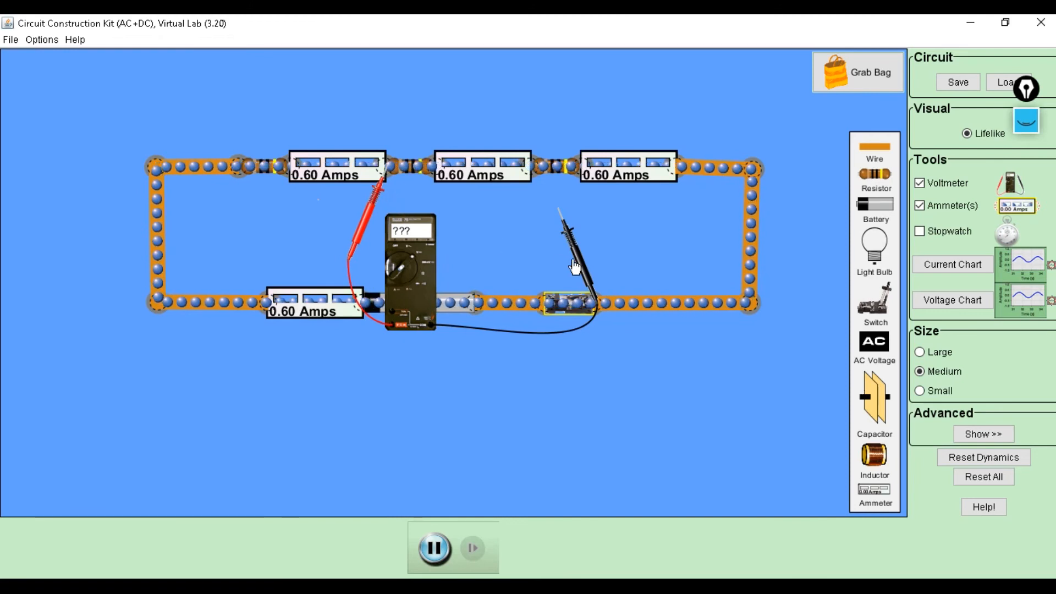
left_click_drag(575, 258, 453, 221)
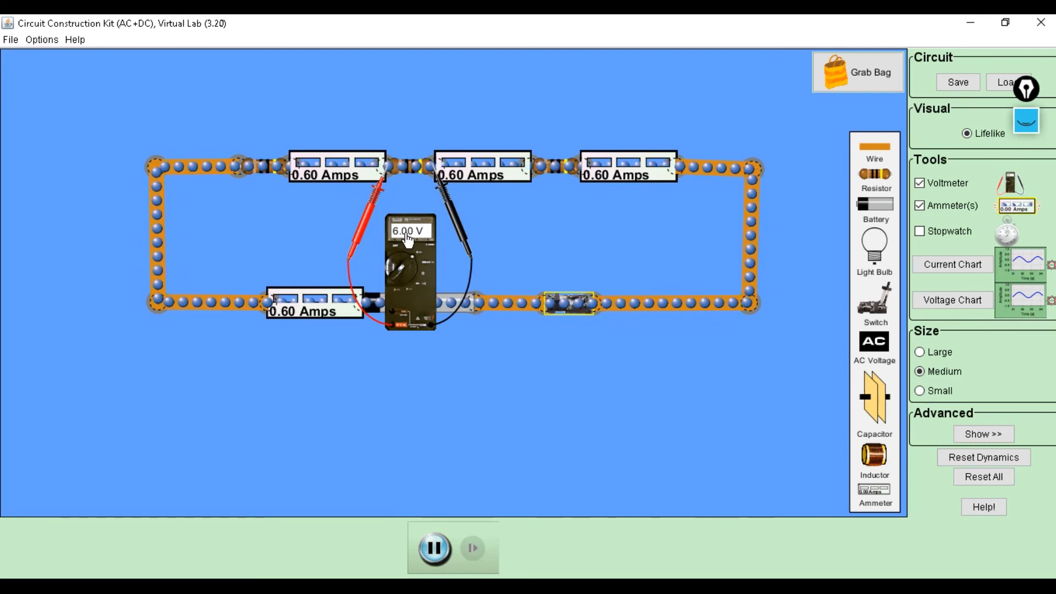
Move the voltmeter to the rightmost resistor and measure the voltage across it, with the red probe on its left end.
left_click_drag(366, 226, 360, 249)
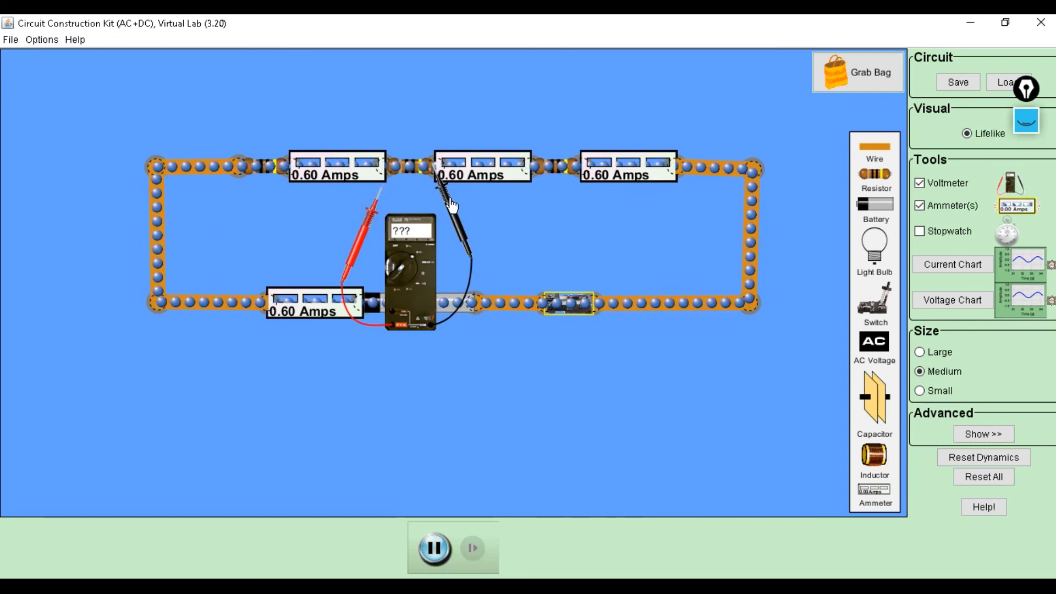
left_click_drag(451, 219, 529, 182)
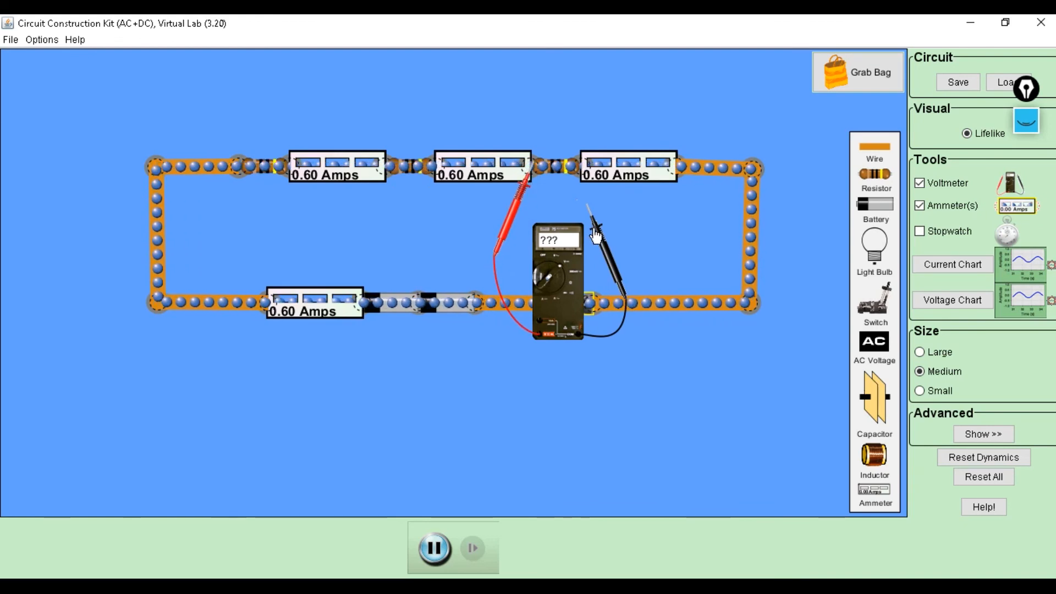
left_click_drag(589, 208, 582, 181)
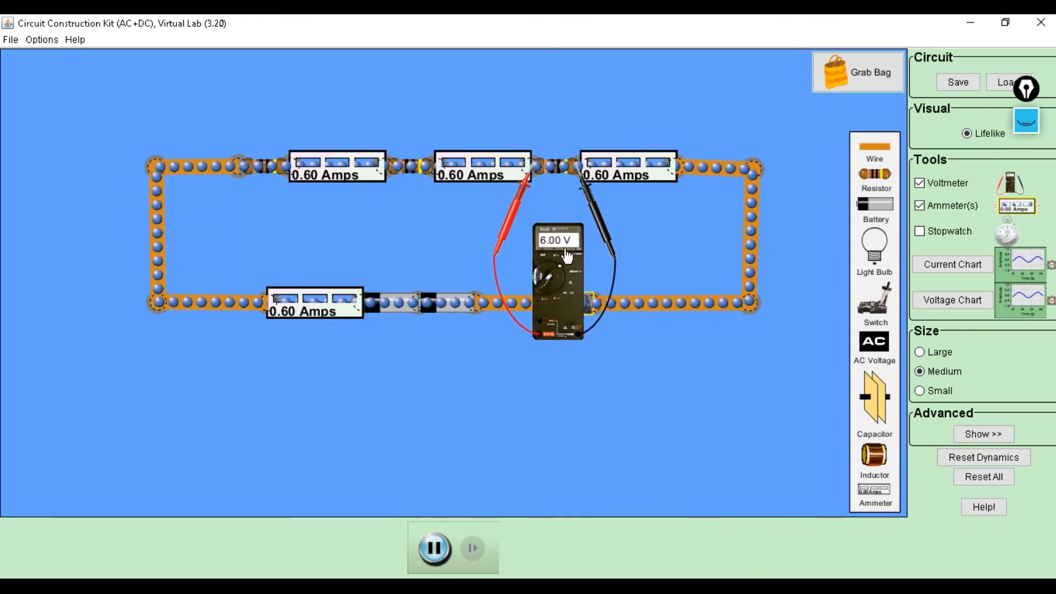